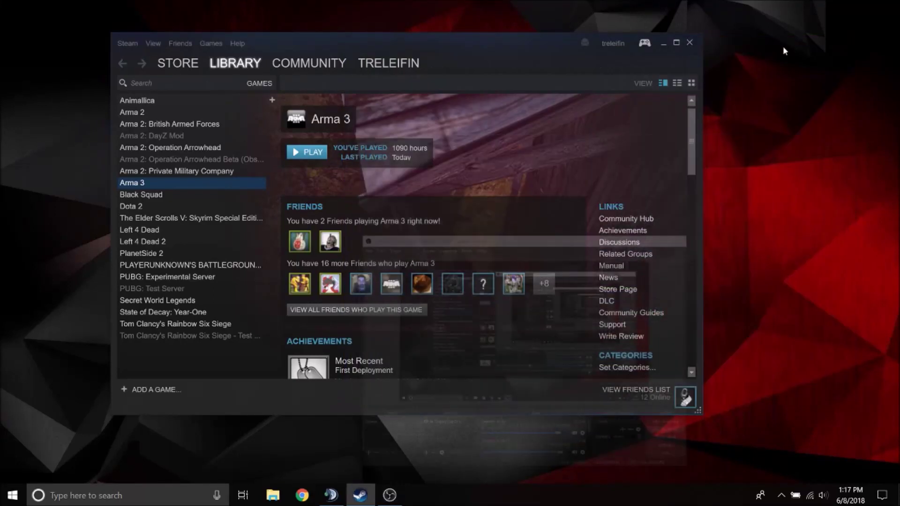
Reposition and enlarge the Steam library window, and launch Arma 3 from the game list.
{"action": "left_click_drag", "start_coordinate": [354, 41], "coordinate": [415, 41]}
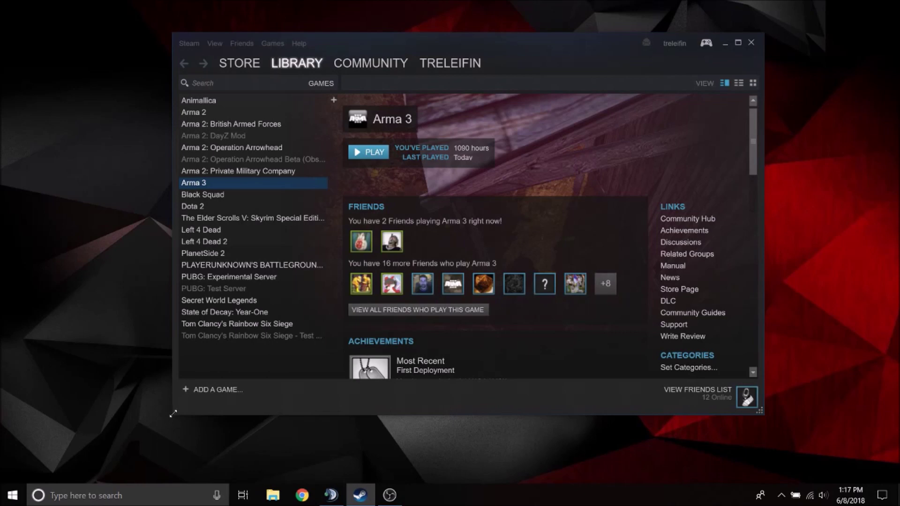
{"action": "left_click_drag", "start_coordinate": [171, 414], "coordinate": [126, 423]}
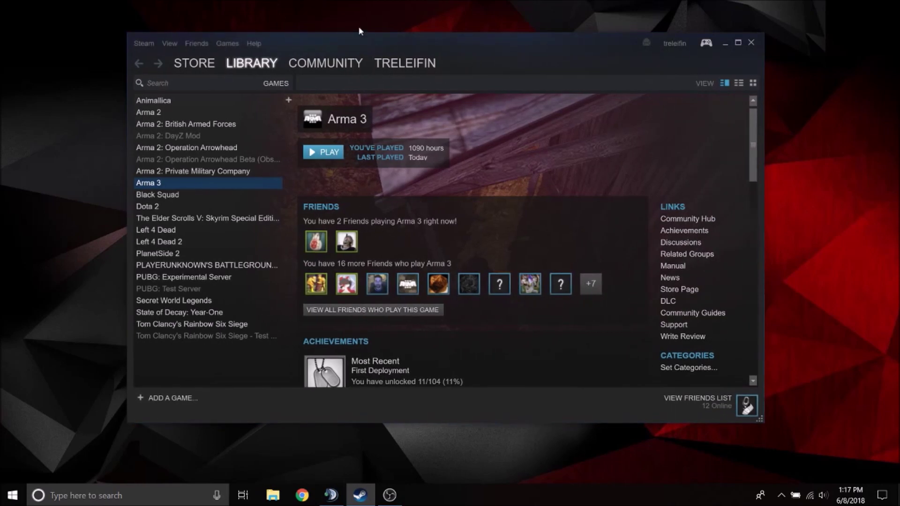
{"action": "double_click", "coordinate": [165, 183]}
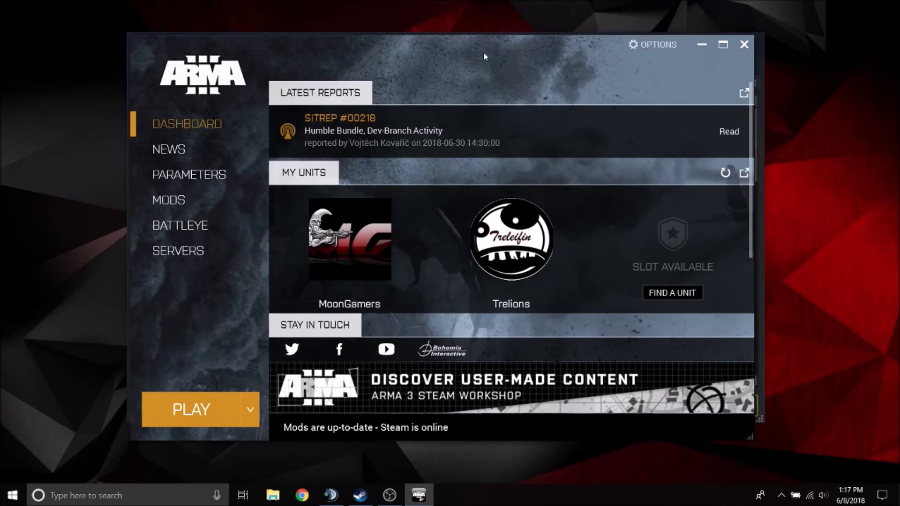
Review the mod list in the launcher and start the game with Enhanced Movement, Extended_Base_Mod and Exile Mod loaded.
{"action": "mouse_move", "coordinate": [317, 266]}
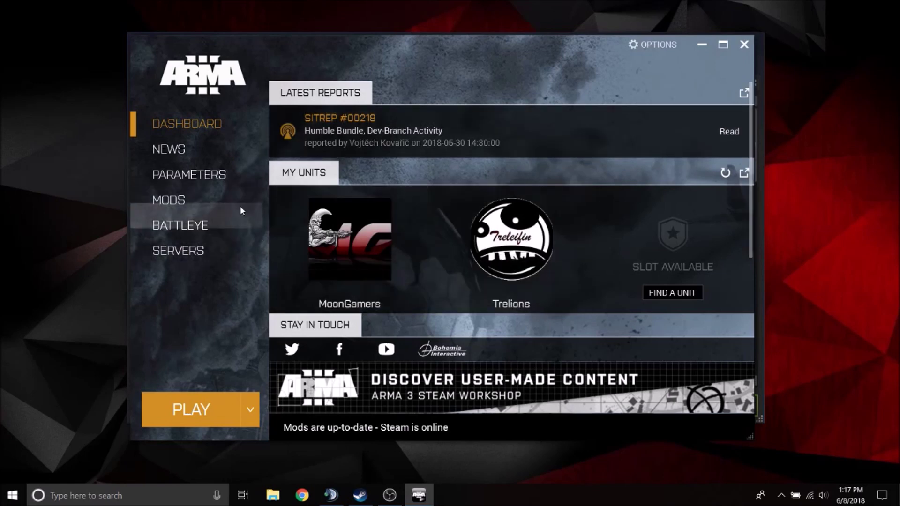
{"action": "left_click", "coordinate": [181, 201]}
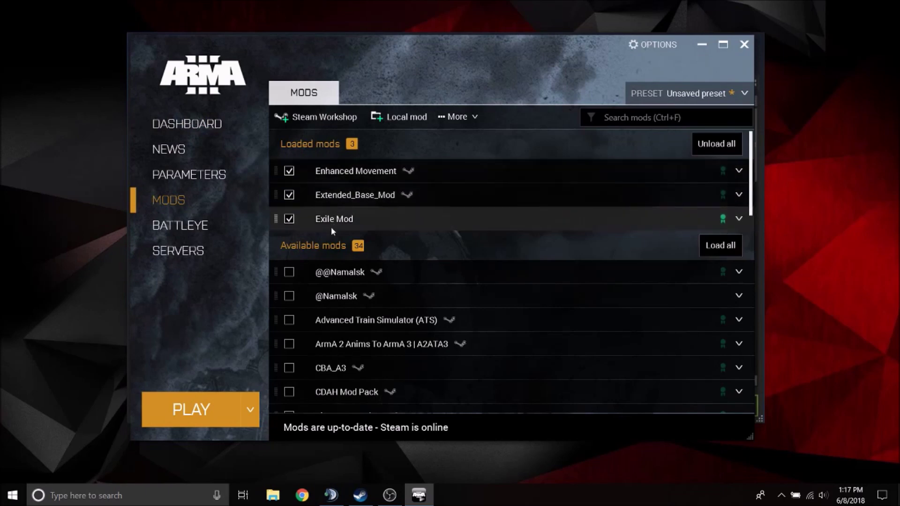
{"action": "scroll", "coordinate": [375, 337], "scroll_direction": "down", "scroll_amount": 3}
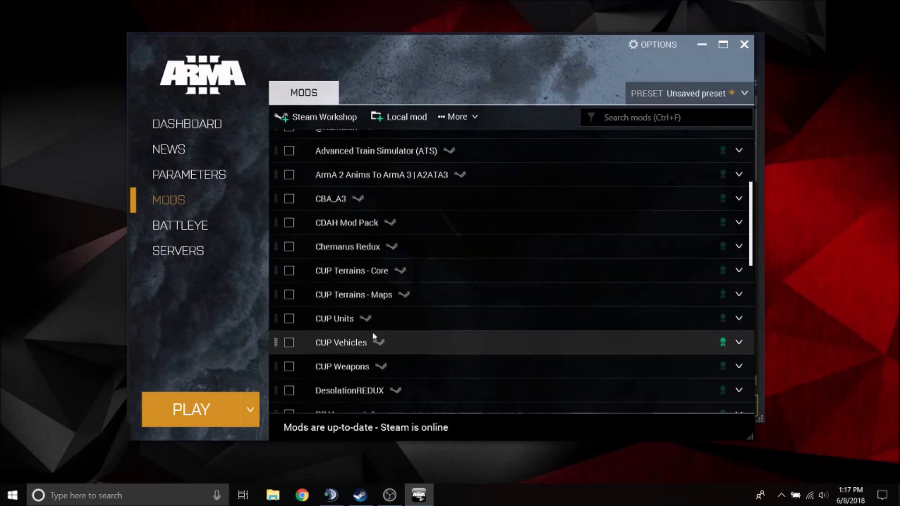
{"action": "scroll", "coordinate": [374, 334], "scroll_direction": "down", "scroll_amount": 9}
{"action": "scroll", "coordinate": [373, 332], "scroll_direction": "up", "scroll_amount": 11}
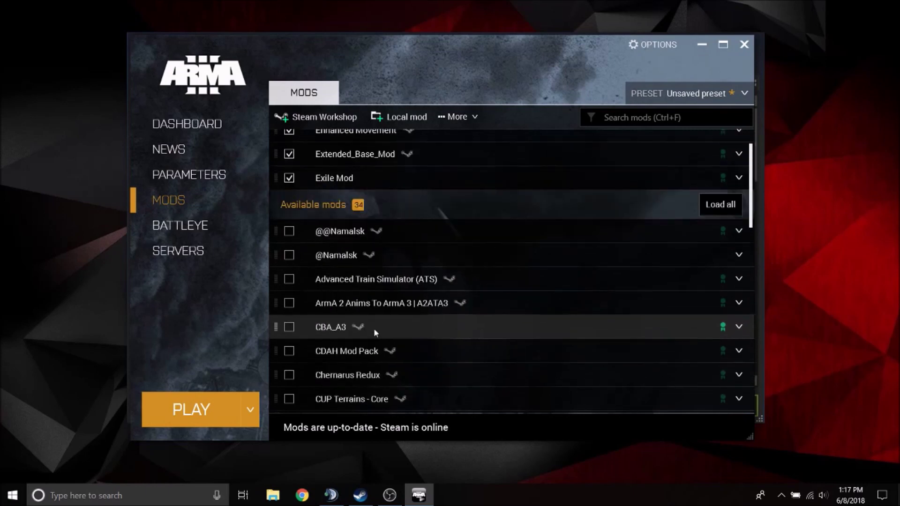
{"action": "scroll", "coordinate": [373, 331], "scroll_direction": "up", "scroll_amount": 1}
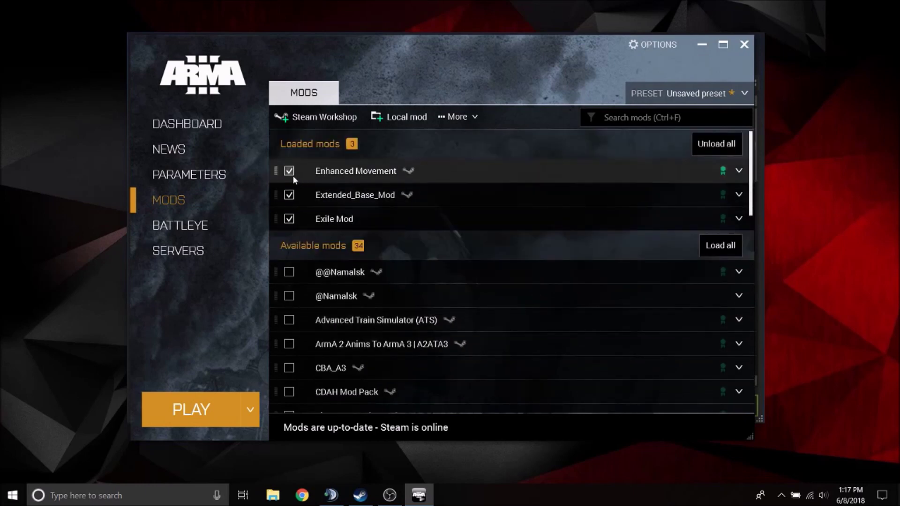
{"action": "left_click", "coordinate": [200, 415]}
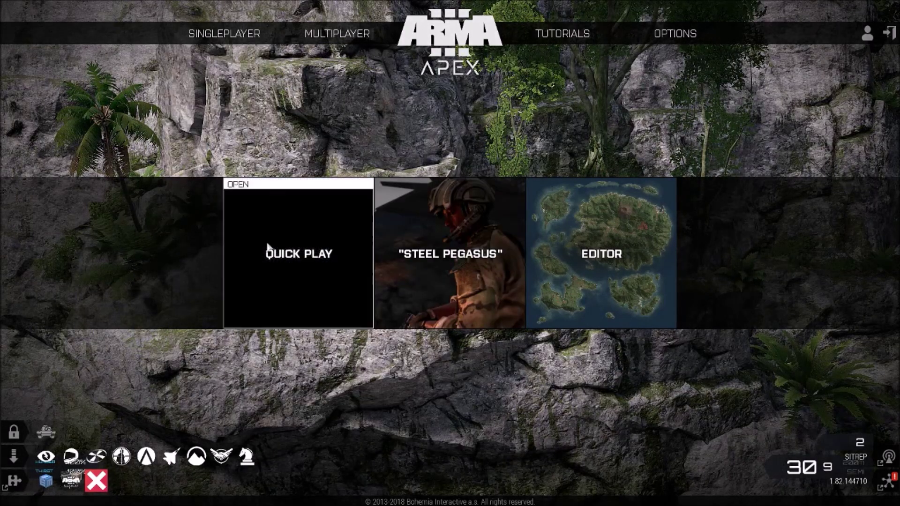
Open the scenario editor on the Altis map.
{"action": "mouse_move", "coordinate": [446, 260]}
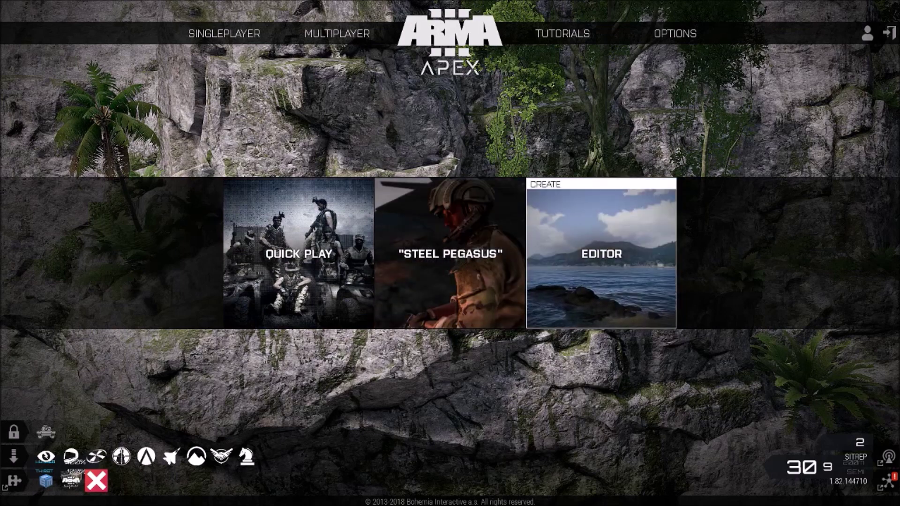
{"action": "mouse_move", "coordinate": [571, 296]}
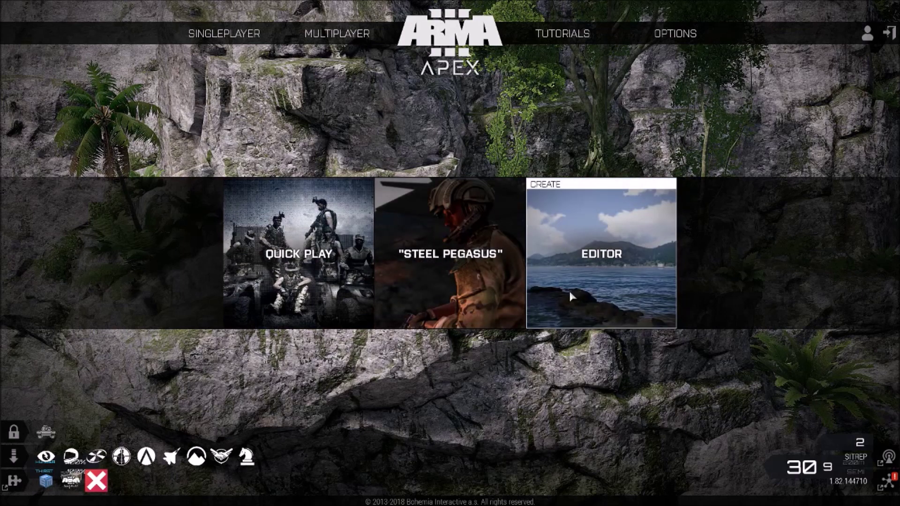
{"action": "left_click", "coordinate": [588, 263]}
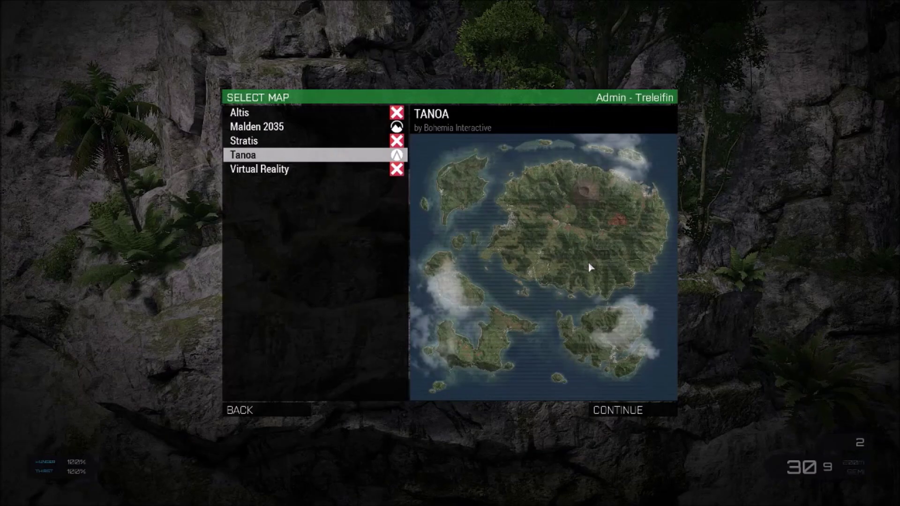
{"action": "left_click", "coordinate": [239, 112]}
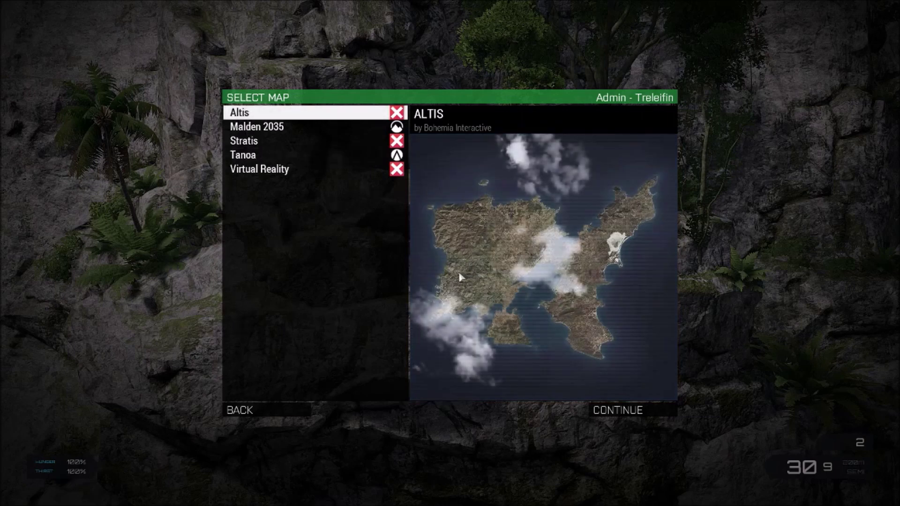
{"action": "left_click", "coordinate": [624, 416]}
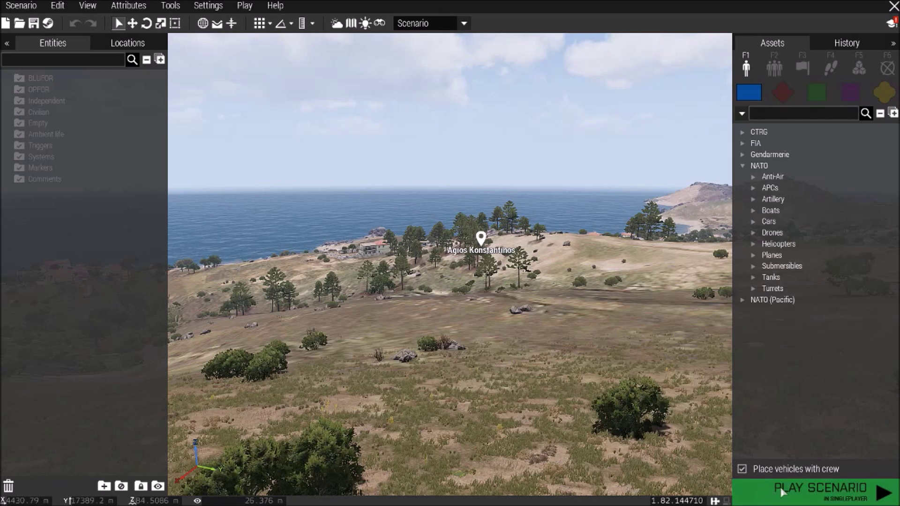
Play the empty scenario in singleplayer and open the expansions list from the paused game.
{"action": "left_click", "coordinate": [850, 500]}
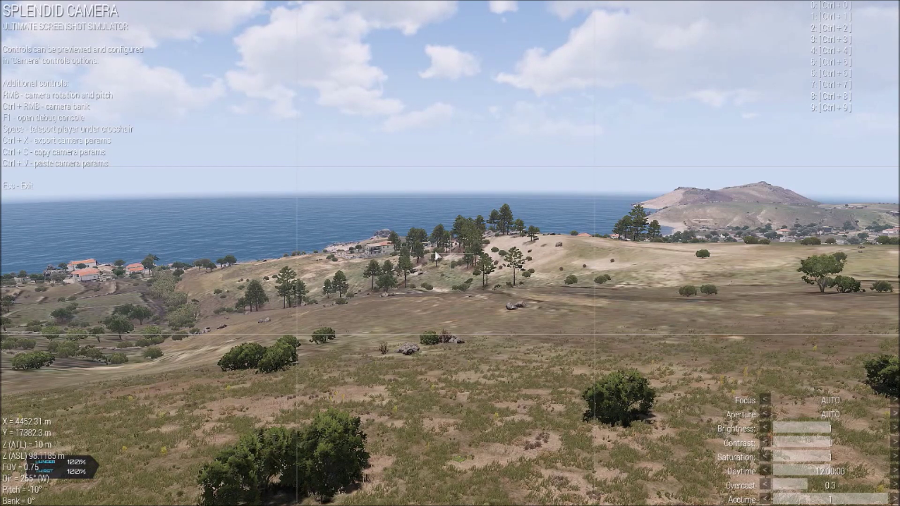
{"action": "key", "text": "Escape"}
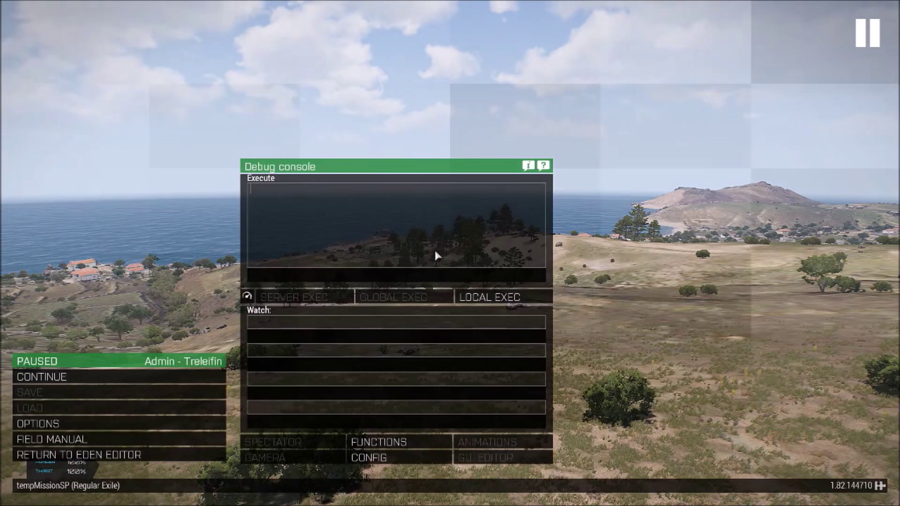
{"action": "left_click", "coordinate": [882, 487]}
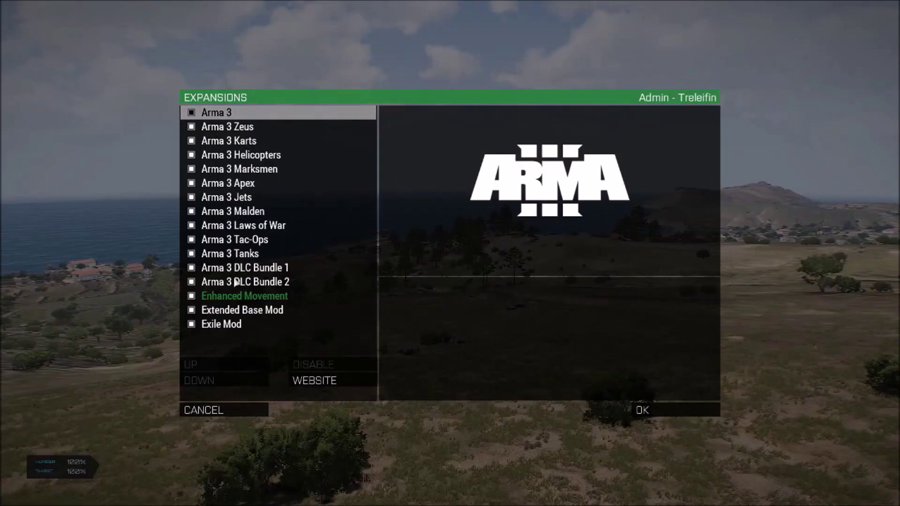
Assign User Action 10 to Jump/Climb in the Enhanced Movement key settings and confirm the expansion settings.
{"action": "left_click", "coordinate": [239, 297]}
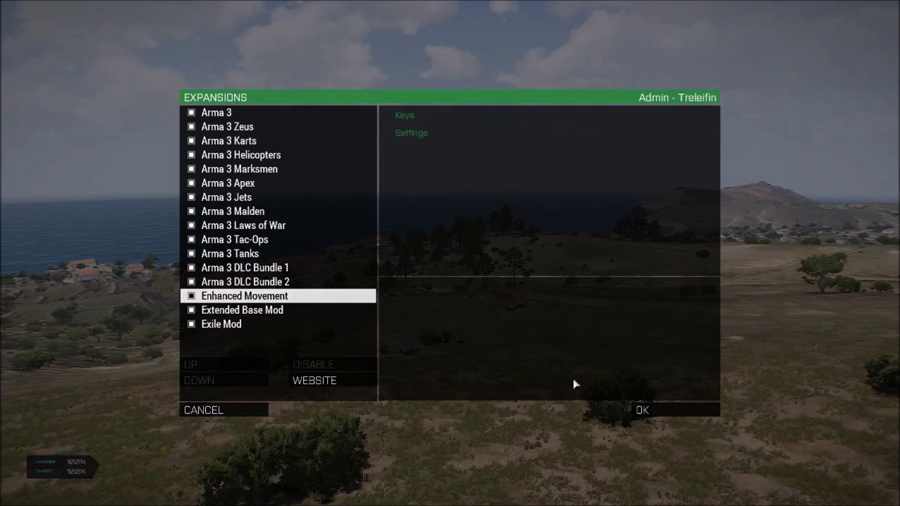
{"action": "left_click", "coordinate": [405, 118]}
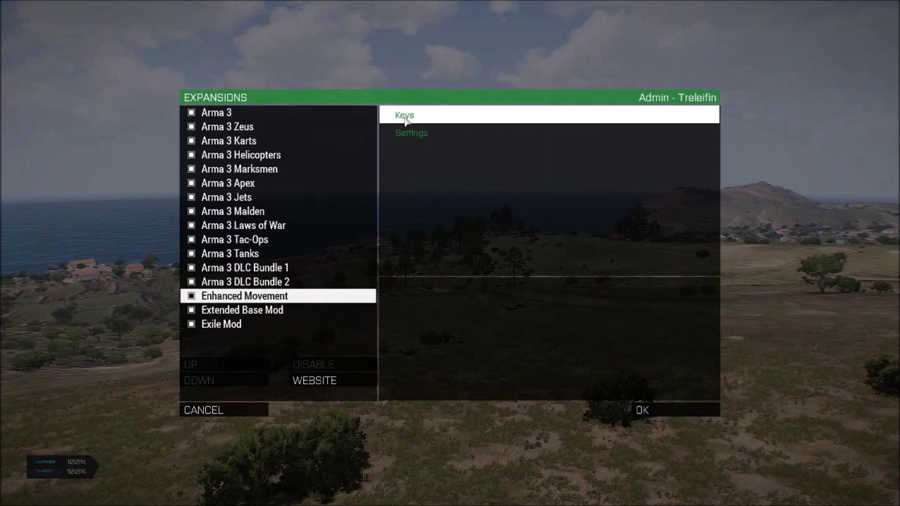
{"action": "left_click", "coordinate": [405, 118]}
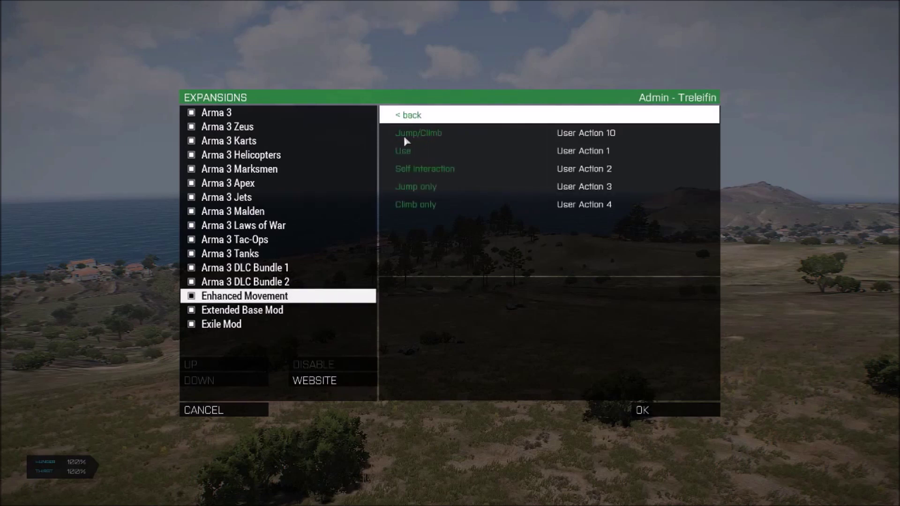
{"action": "left_click", "coordinate": [405, 135]}
{"action": "left_click", "coordinate": [428, 134]}
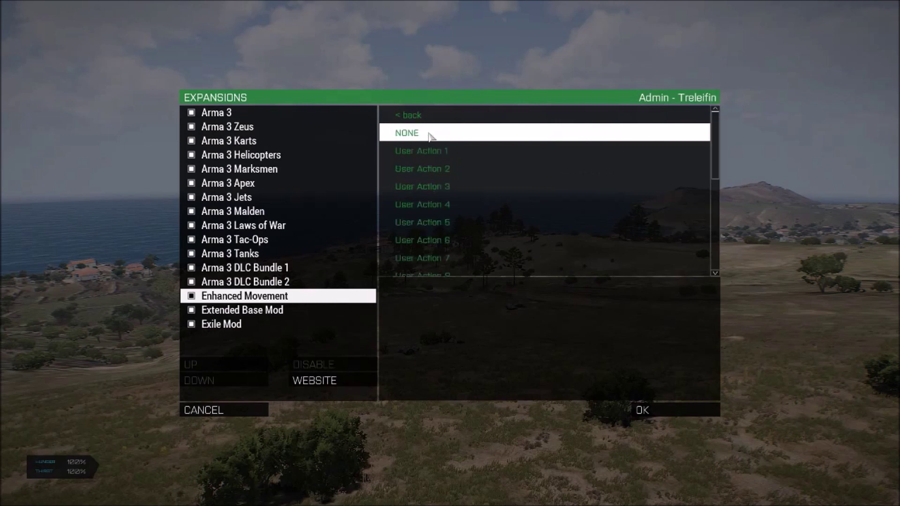
{"action": "scroll", "coordinate": [472, 200], "scroll_direction": "down", "scroll_amount": 2}
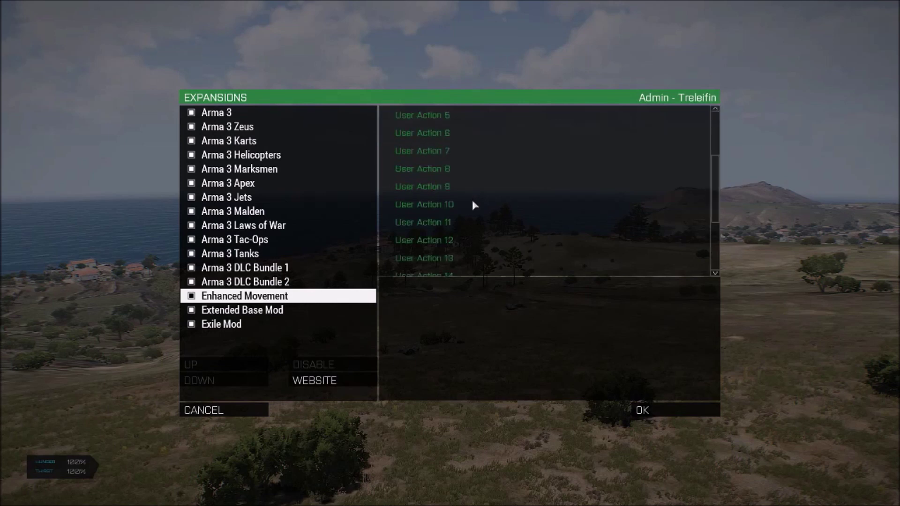
{"action": "left_click", "coordinate": [439, 208]}
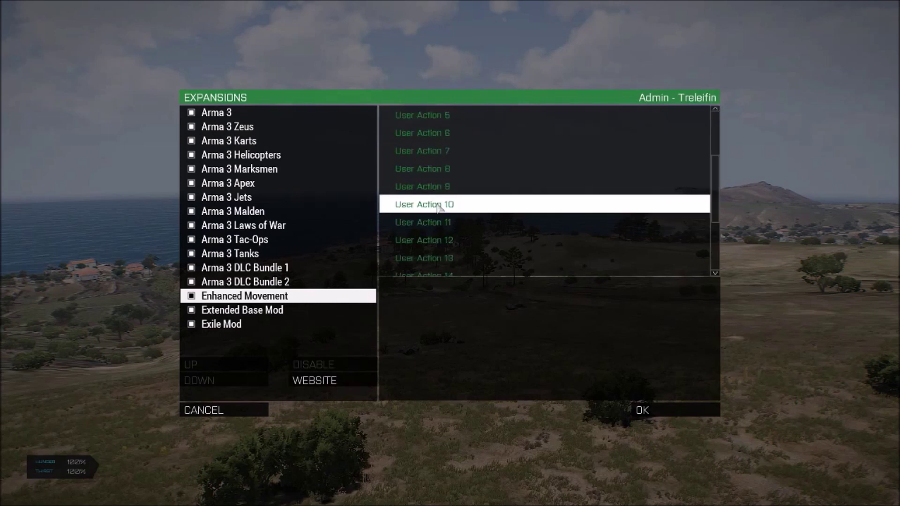
{"action": "left_click", "coordinate": [439, 208]}
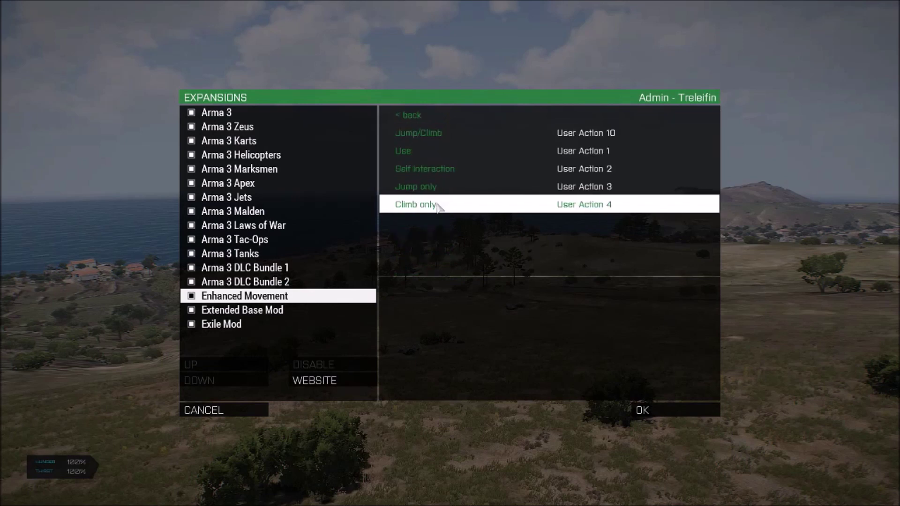
{"action": "left_click", "coordinate": [643, 411]}
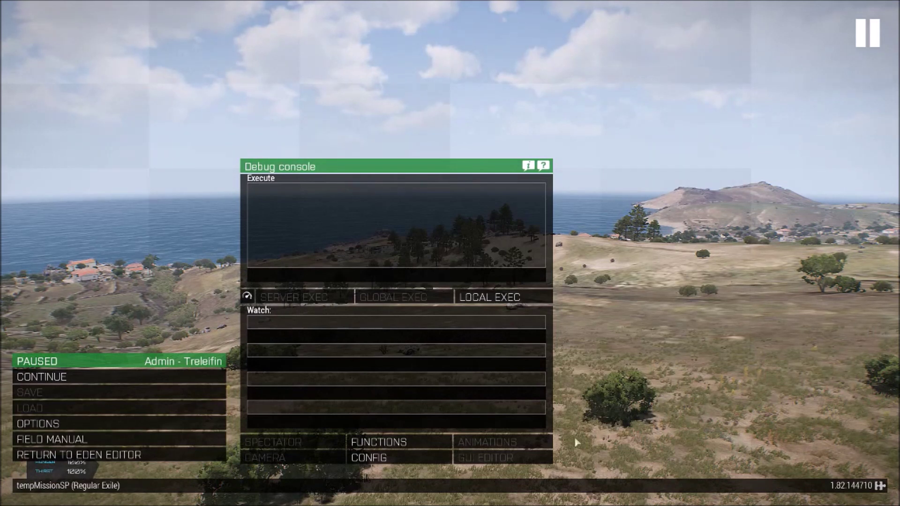
Display the Custom controls category in the game's keyboard control options.
{"action": "left_click", "coordinate": [69, 424]}
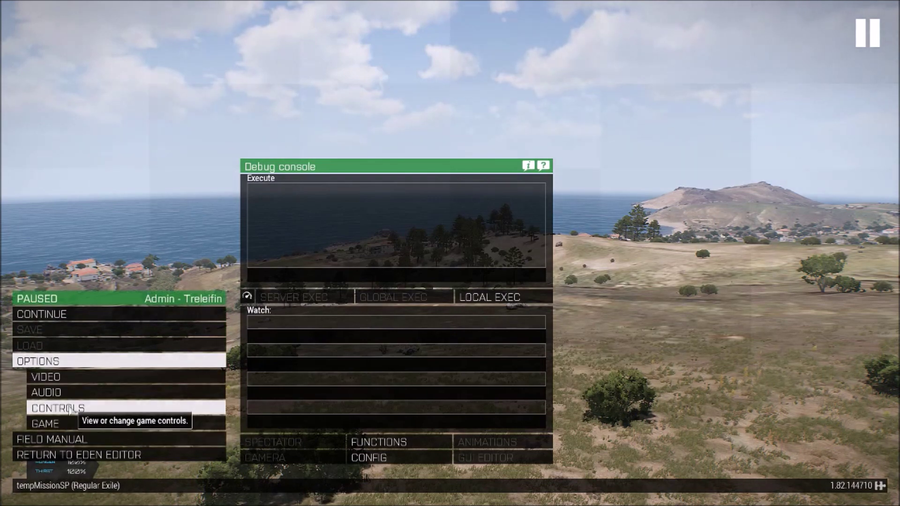
{"action": "left_click", "coordinate": [69, 405]}
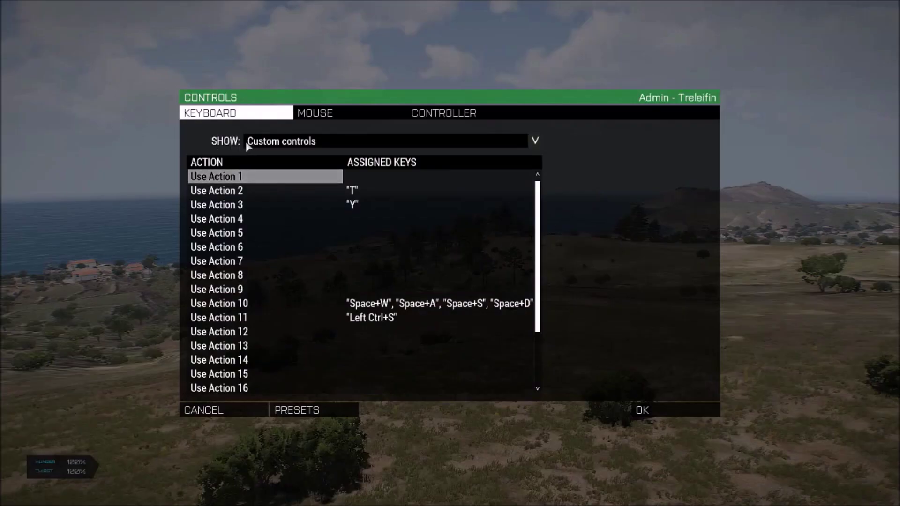
{"action": "left_click", "coordinate": [317, 143]}
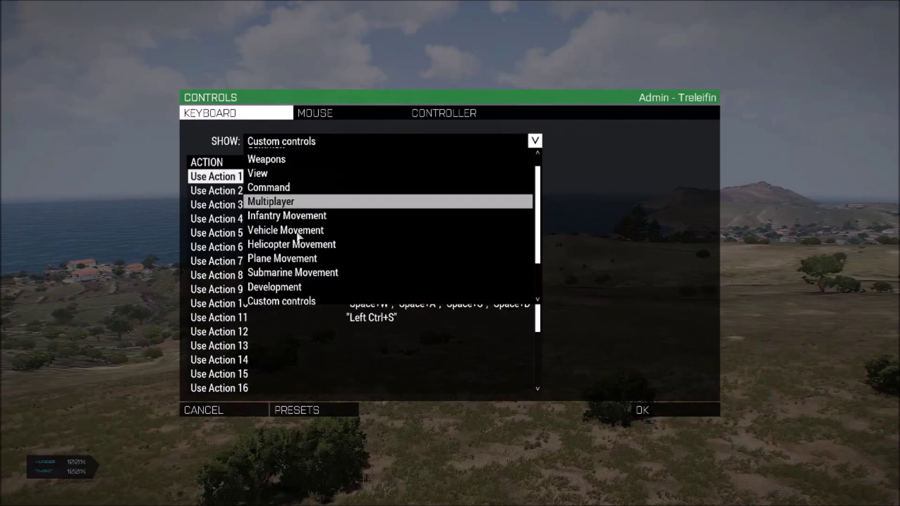
{"action": "left_click", "coordinate": [300, 303]}
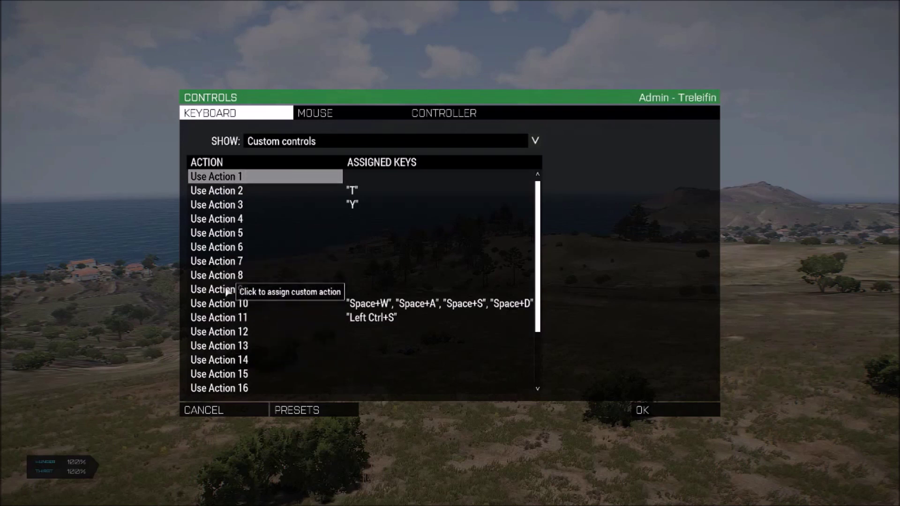
Examine the keys bound to Use Action 10, including the Space+W entry, and accept the control settings.
{"action": "left_click", "coordinate": [225, 306]}
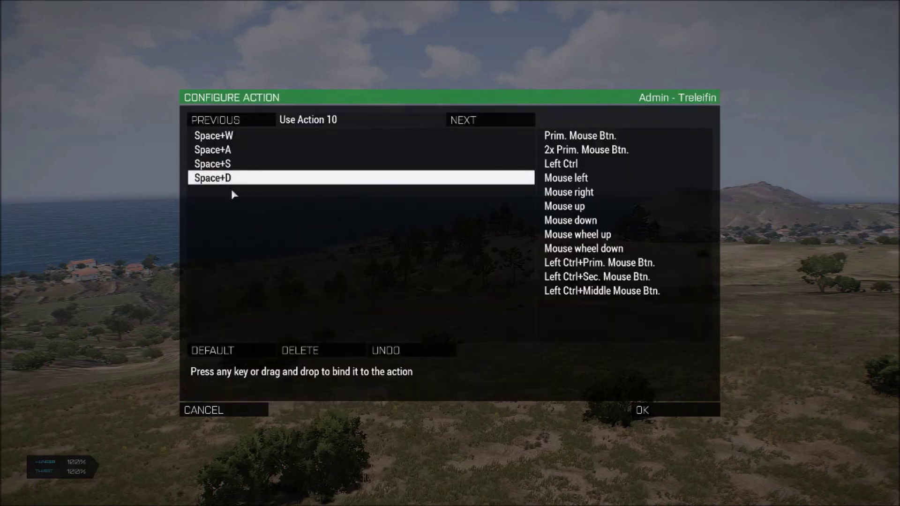
{"action": "left_click", "coordinate": [226, 139]}
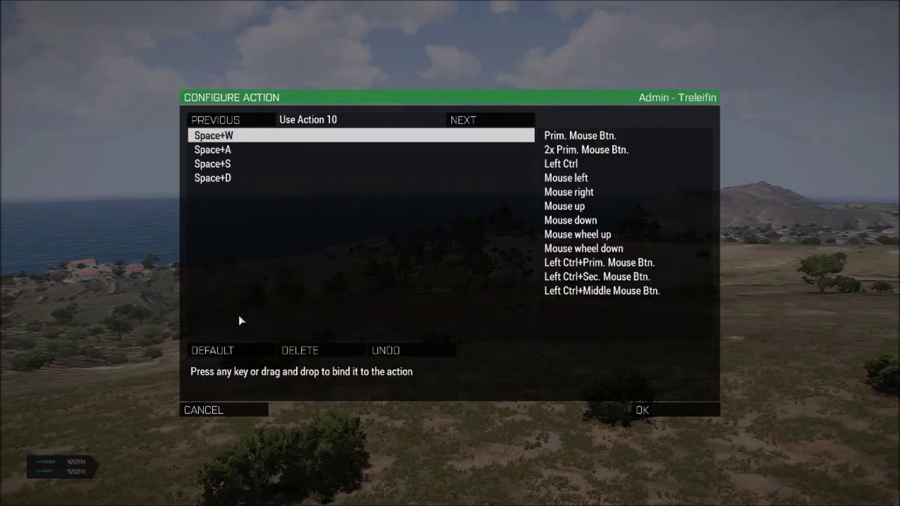
{"action": "left_click", "coordinate": [213, 137]}
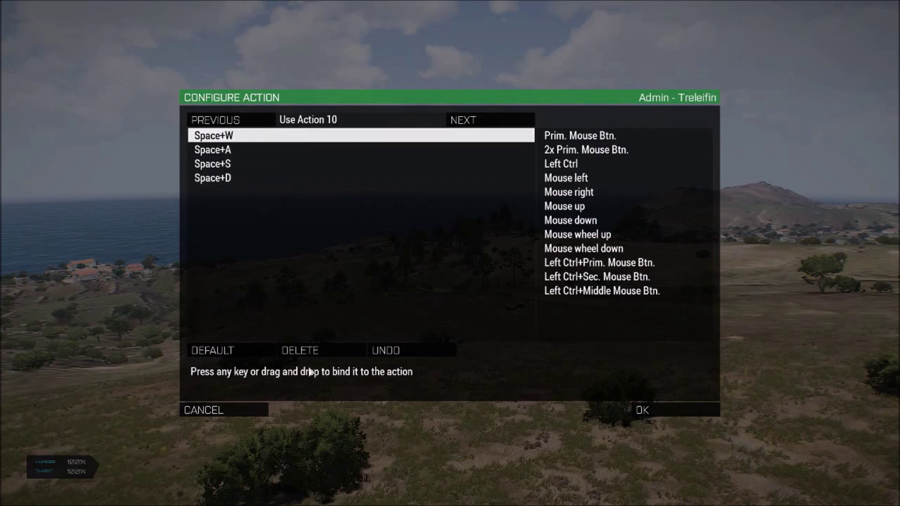
{"action": "left_click", "coordinate": [658, 411]}
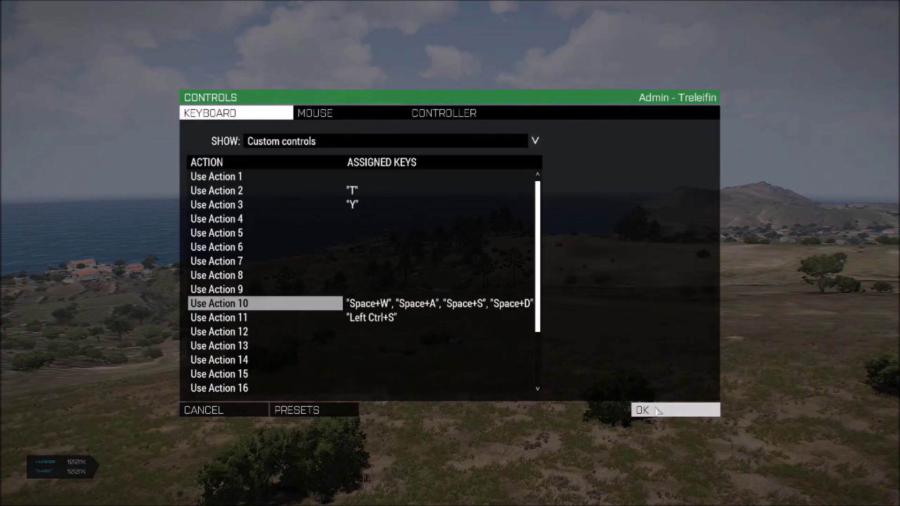
{"action": "left_click", "coordinate": [659, 411]}
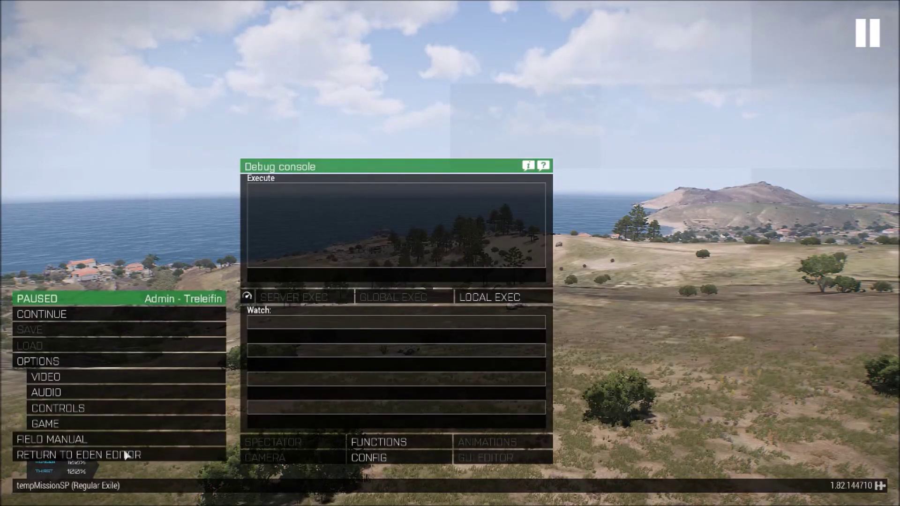
Leave the running scenario and close the Eden Editor.
{"action": "key", "text": "Escape"}
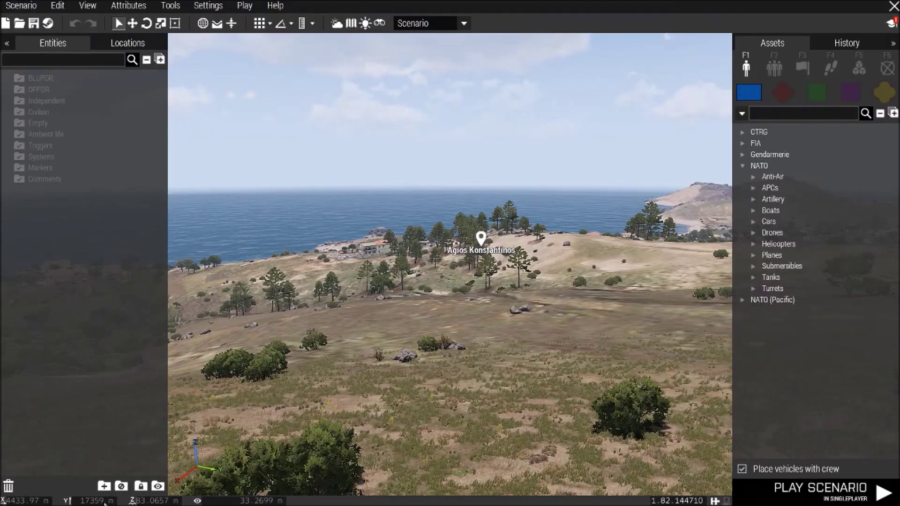
{"action": "left_click", "coordinate": [894, 7]}
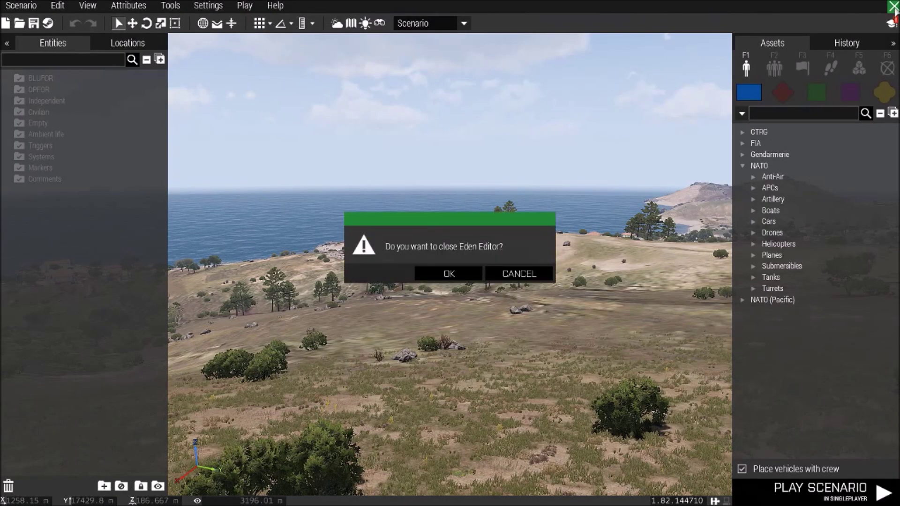
{"action": "left_click", "coordinate": [444, 279]}
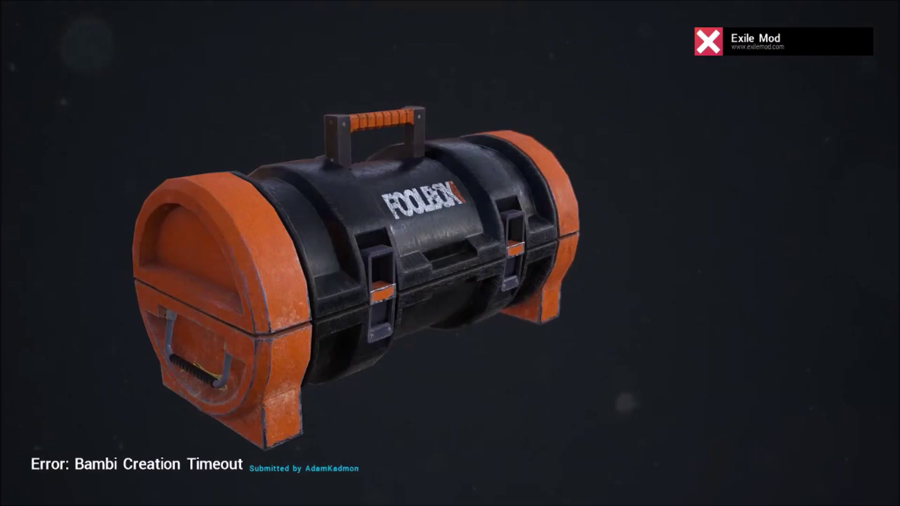